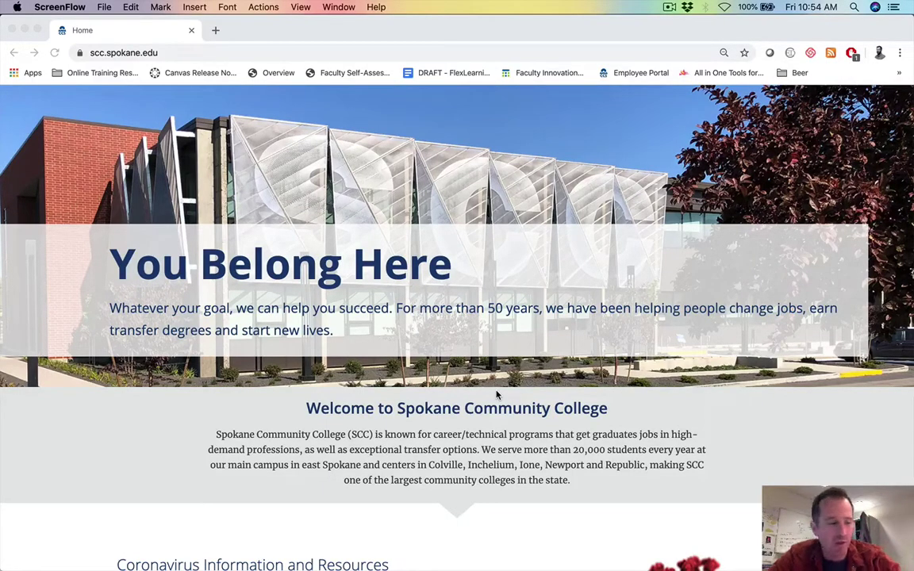
Bring Chrome to the front and open a new tab on the Google start page.
click(219, 33)
click(216, 31)
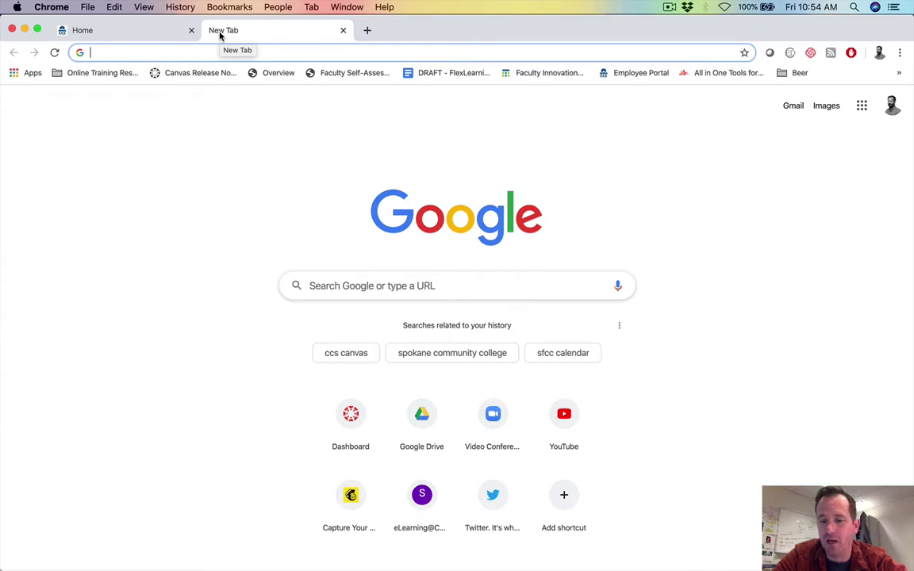
Load the Zoom website and go to the signed-in account's My Profile page.
text(zoom)
key(Return)
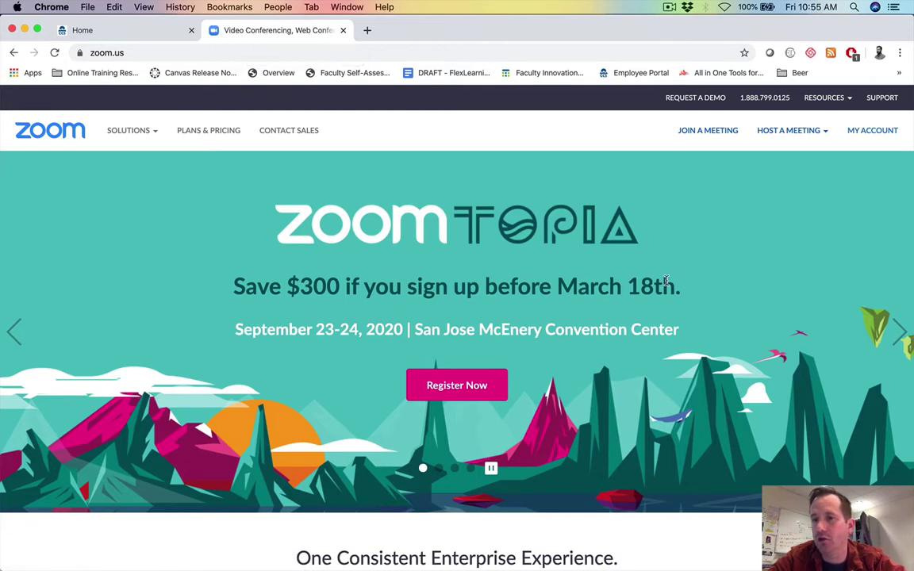
click(872, 130)
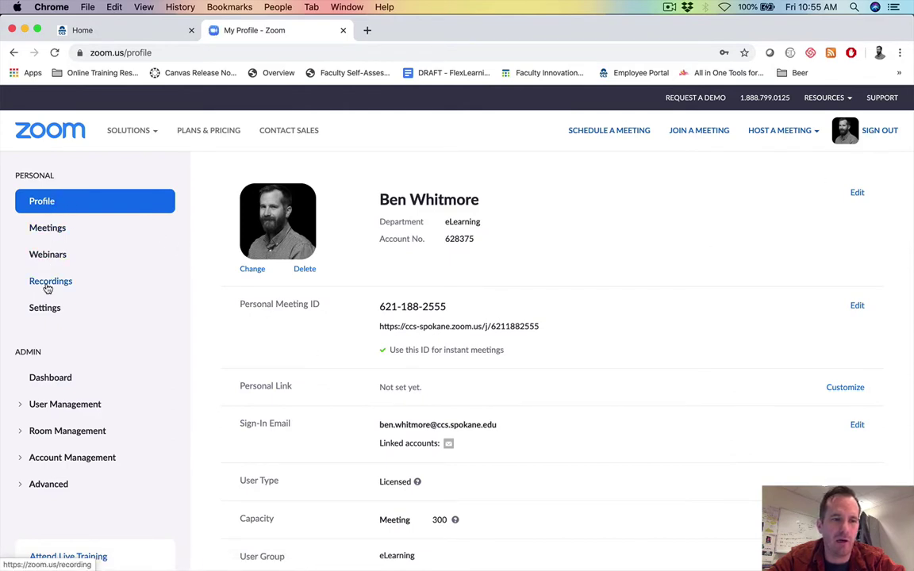
Refresh the Zoom Profile page and select the Personal Meeting ID link to copy it.
click(42, 202)
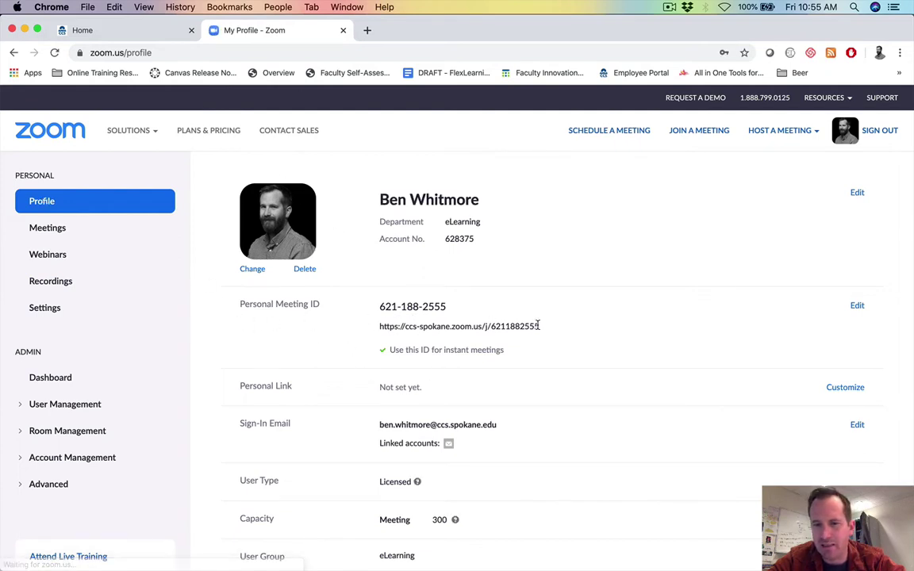
drag(540, 327, 375, 334)
key(super+c)
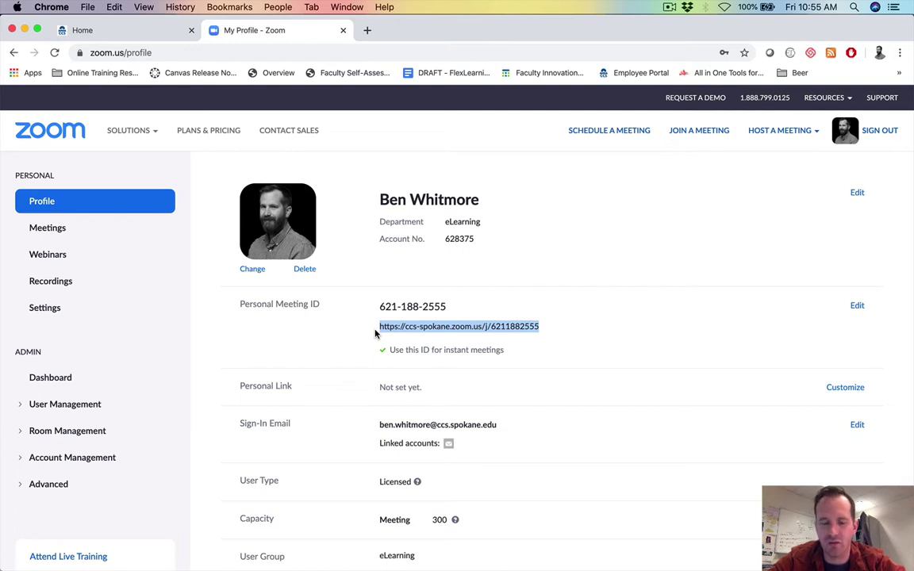
Paste the personal meeting link into a new tab to launch the Zoom meeting.
click(366, 30)
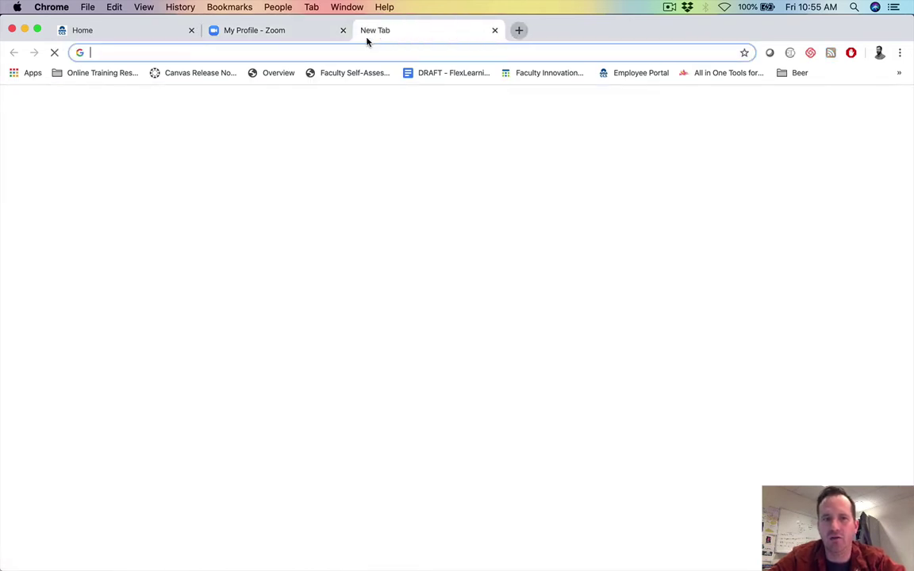
key(super+v)
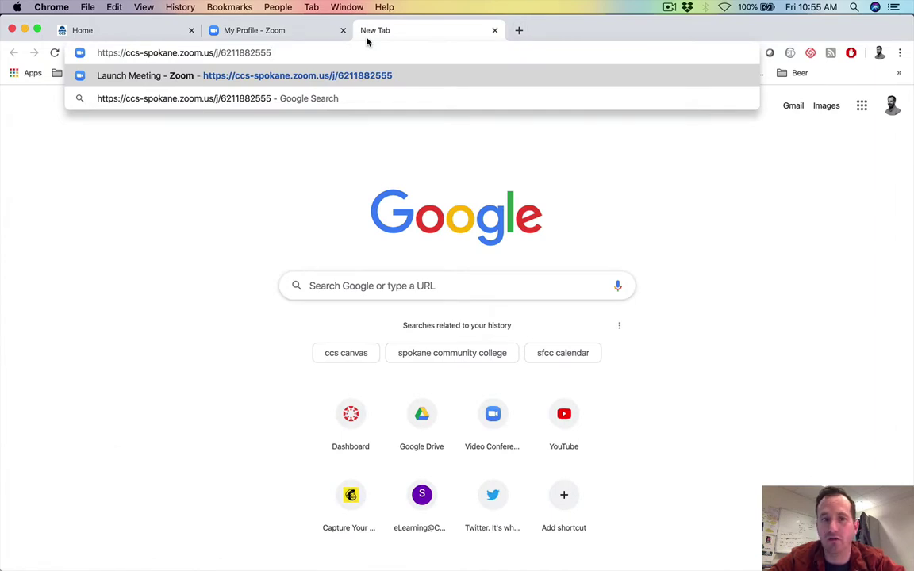
key(Return)
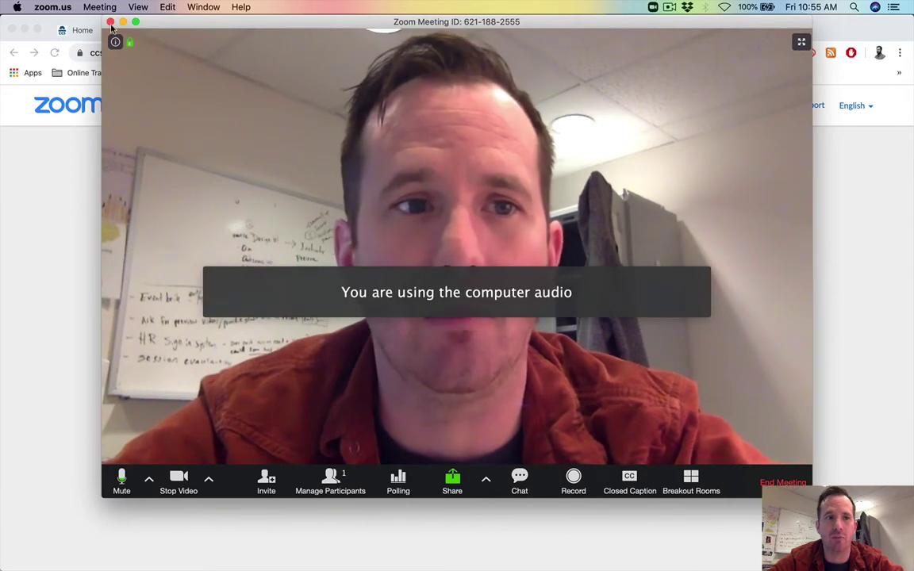
End the test meeting for all participants and close the Zoom launcher window.
click(111, 22)
click(567, 302)
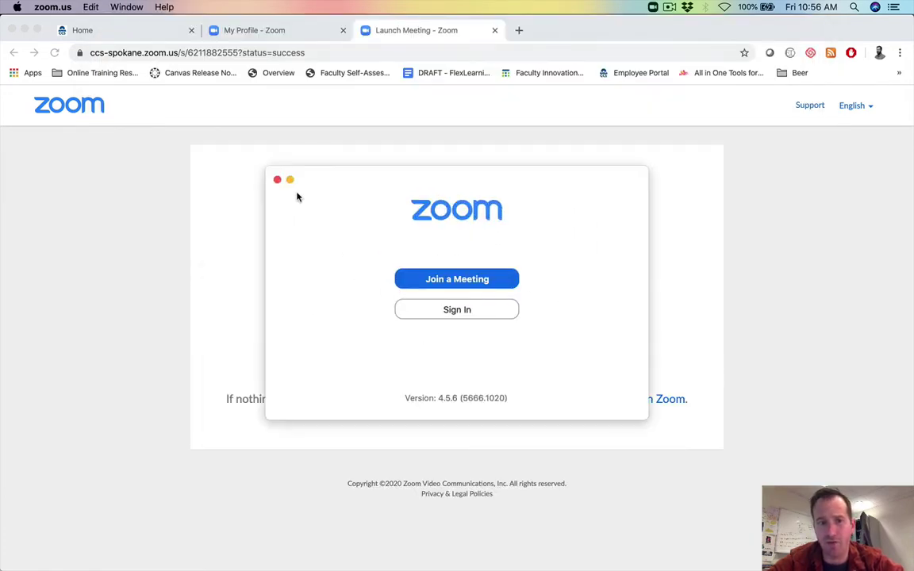
click(277, 182)
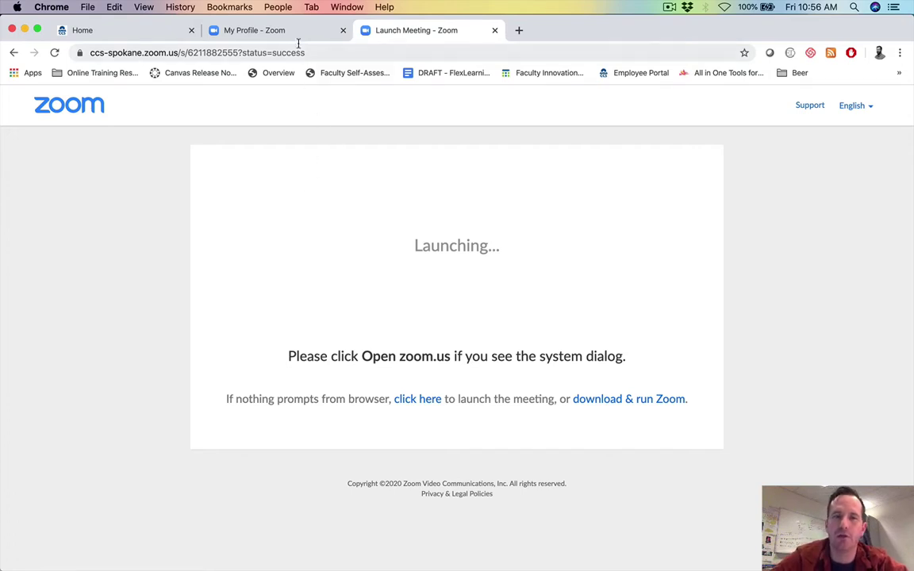
Open Canvas at ccs.instructure.com in a new browser tab.
click(268, 33)
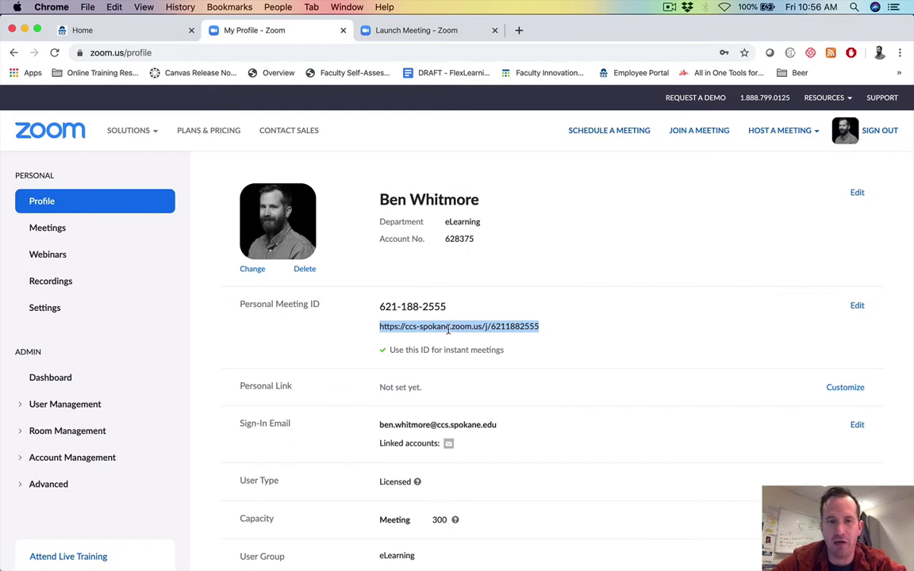
click(518, 30)
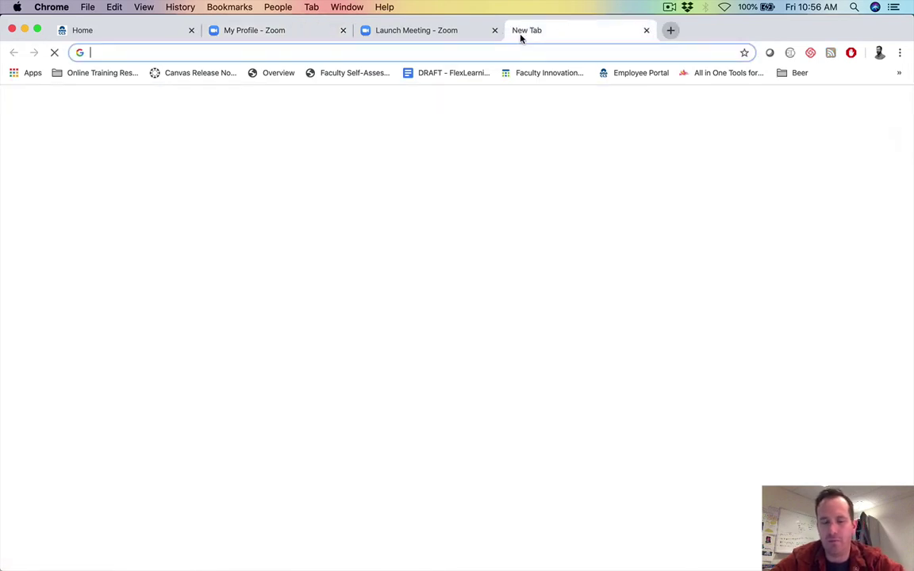
text(ccs)
key(Return)
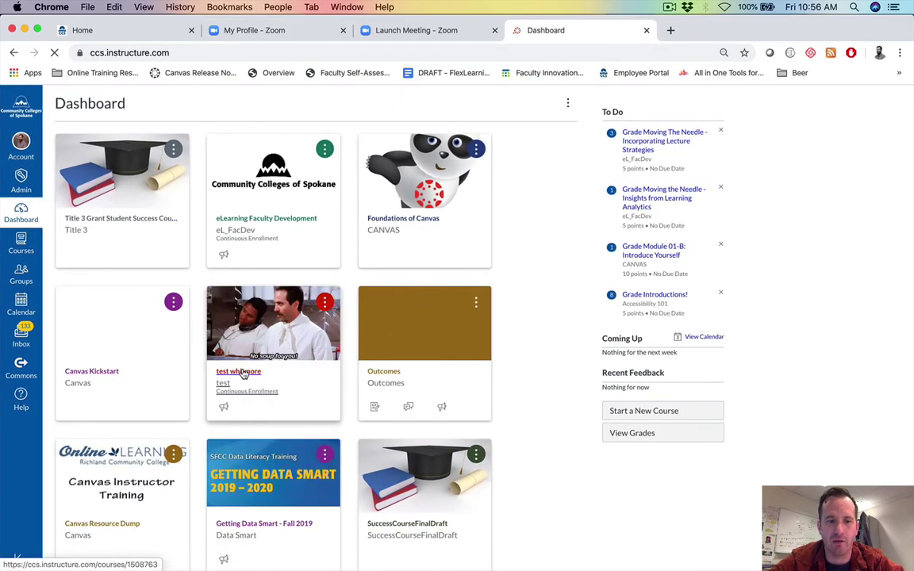
Open the test course's Announcements and start a new announcement.
click(240, 372)
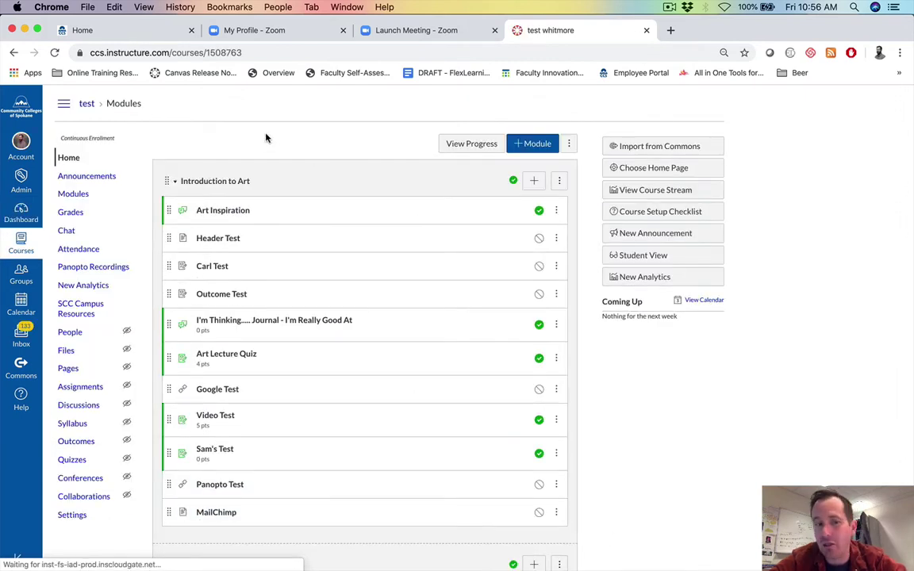
click(87, 179)
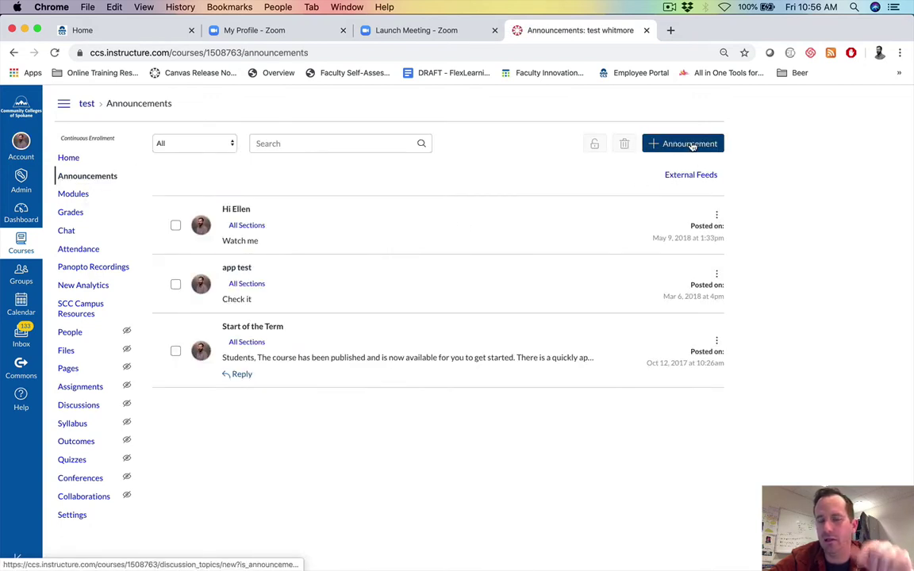
click(690, 143)
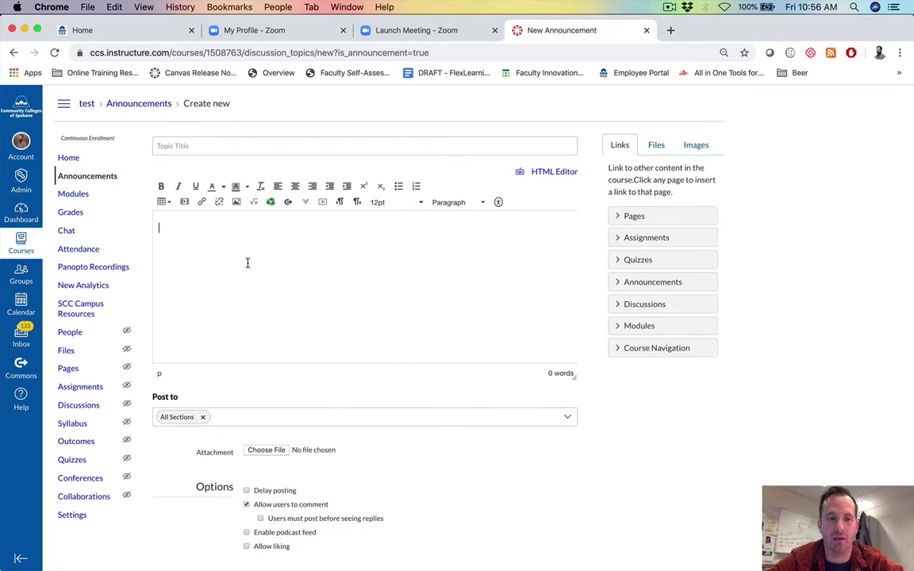
Draft a 'Live Classes' announcement containing the pasted Zoom link, then cancel it.
click(203, 146)
text(Live)
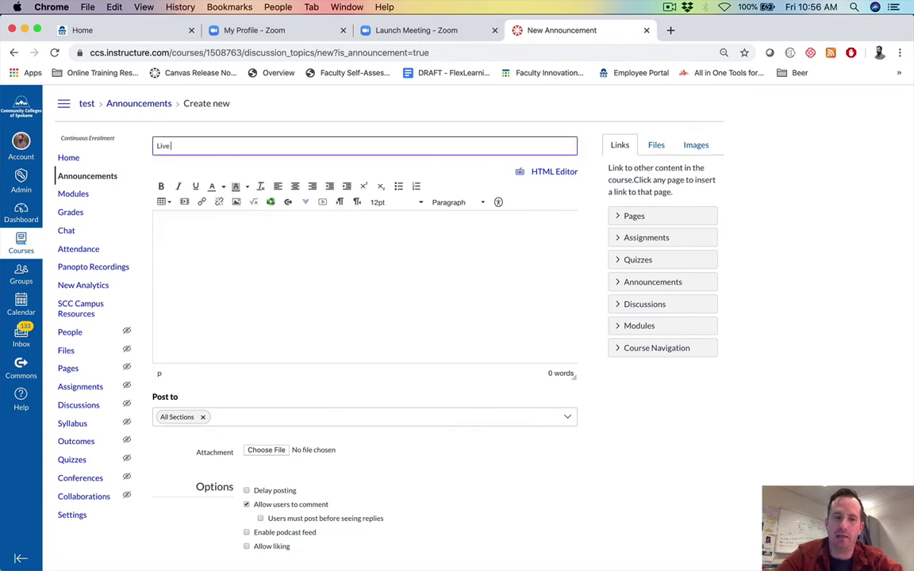
text( Classes)
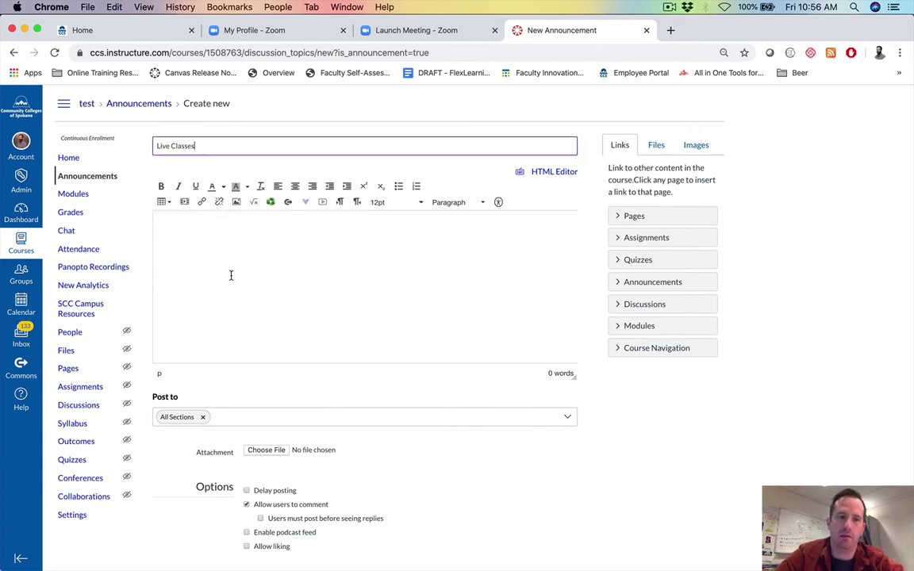
click(230, 274)
key(super+v)
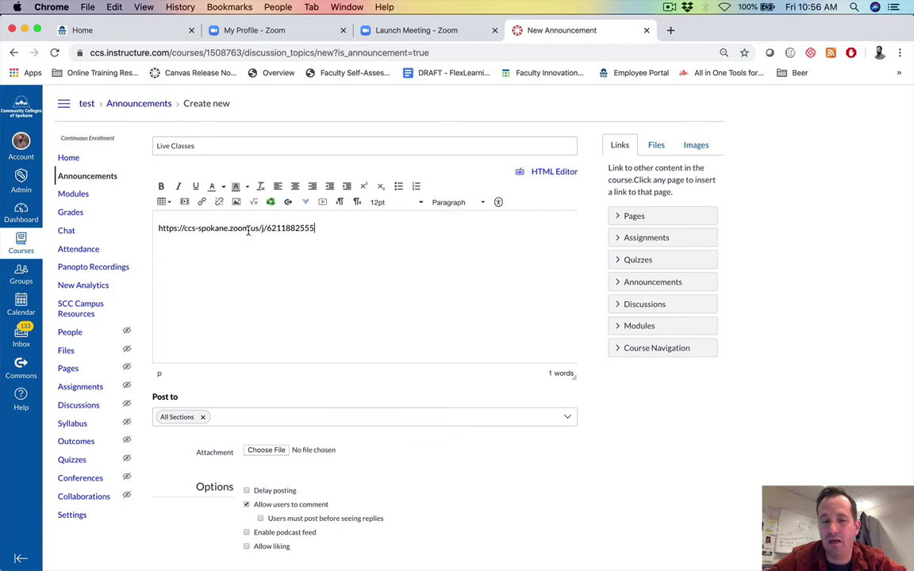
scroll(252, 242, down, 2)
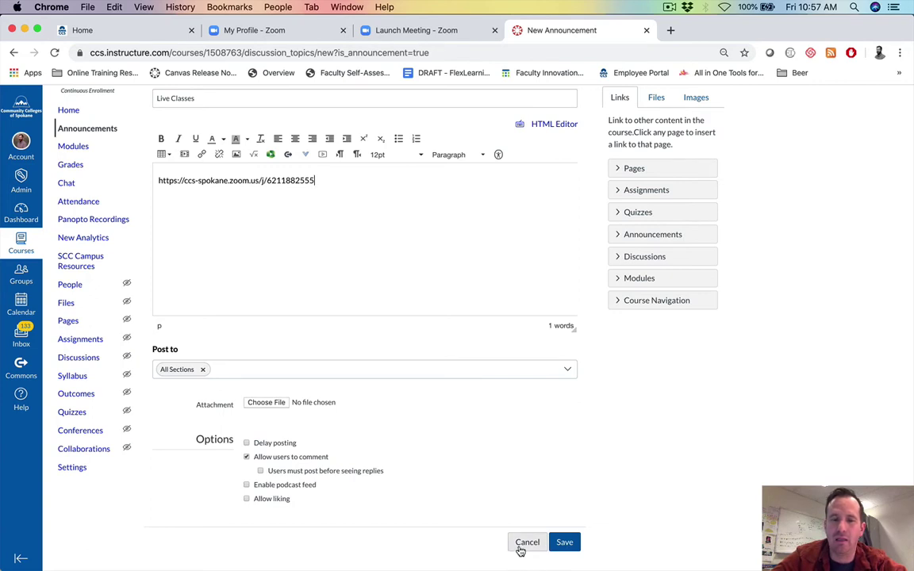
click(526, 542)
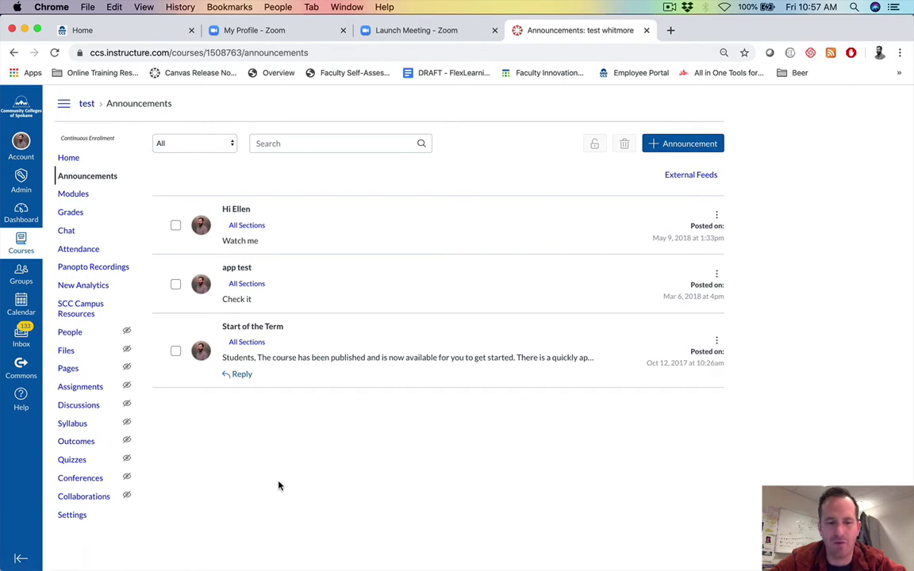
Go to the test course's Settings and show its External Apps.
click(73, 157)
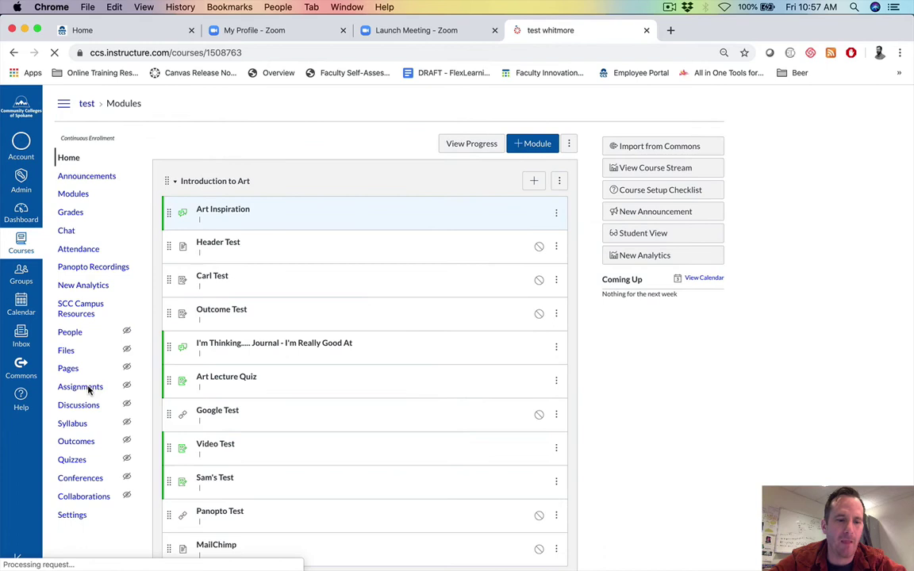
click(65, 516)
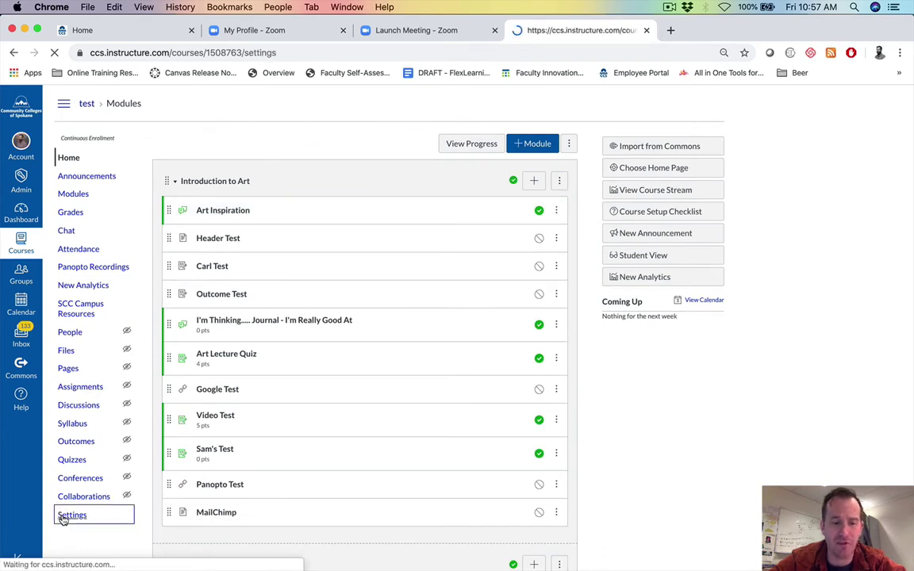
click(319, 142)
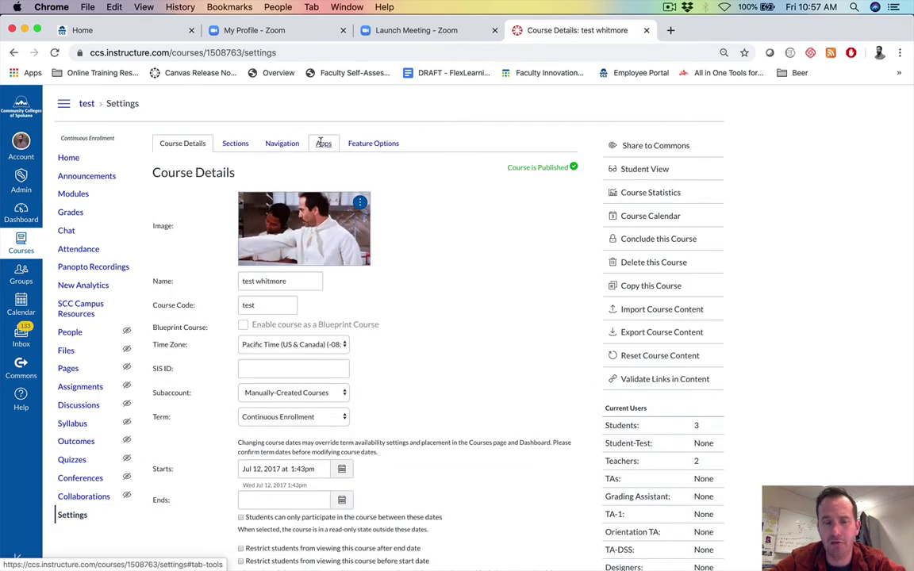
Filter apps by 'redirect tool' and start adding the Redirect Tool to the course.
click(450, 252)
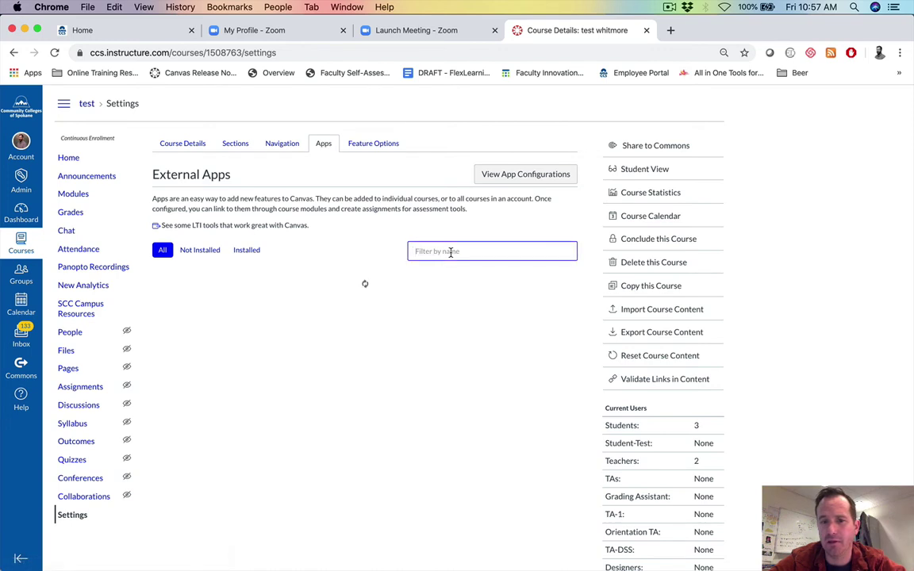
text(redirect tool)
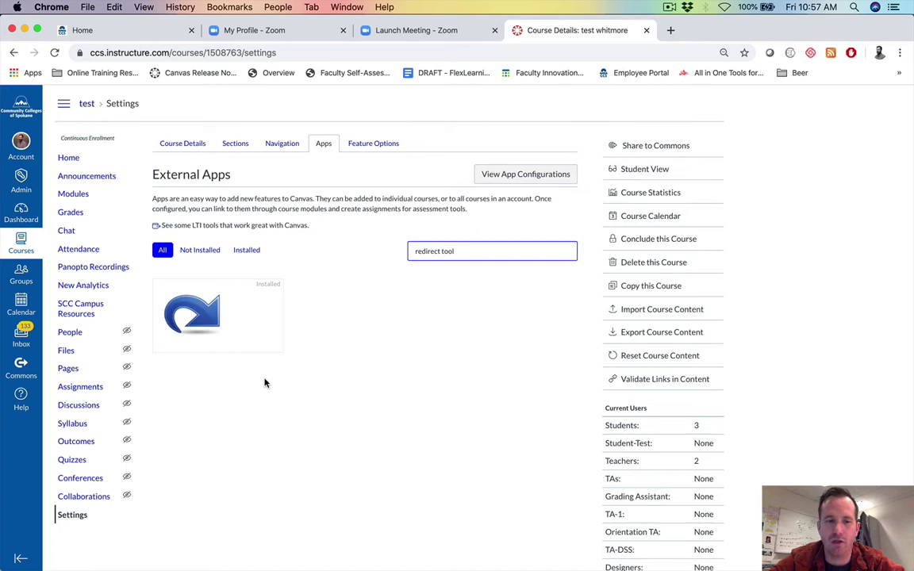
click(190, 290)
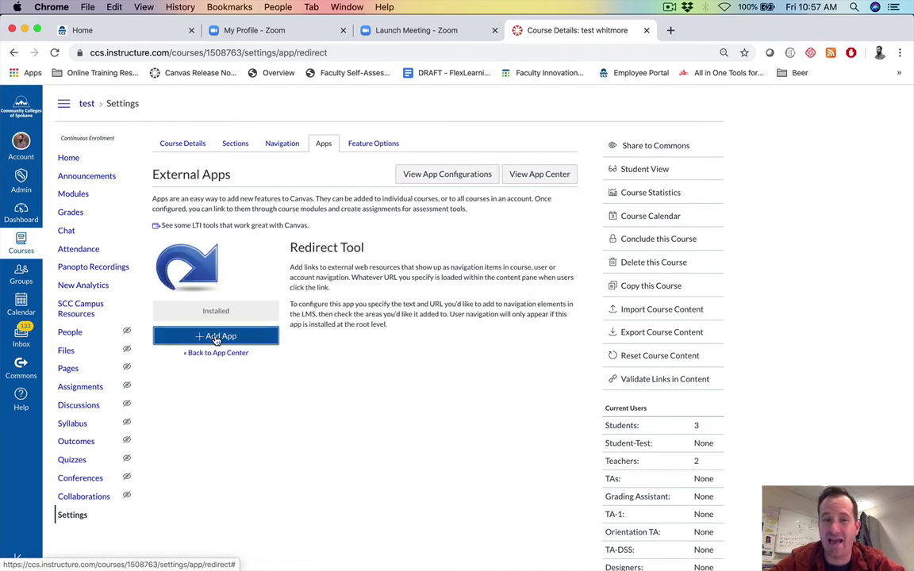
click(215, 338)
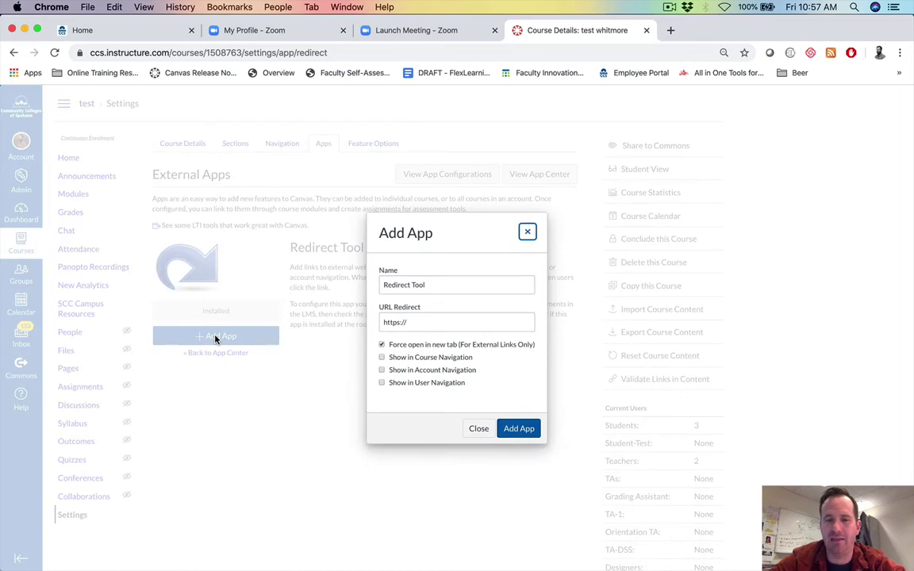
Name the redirect app 'Office Hours (M-F 9:30)' in place of the default name.
click(437, 286)
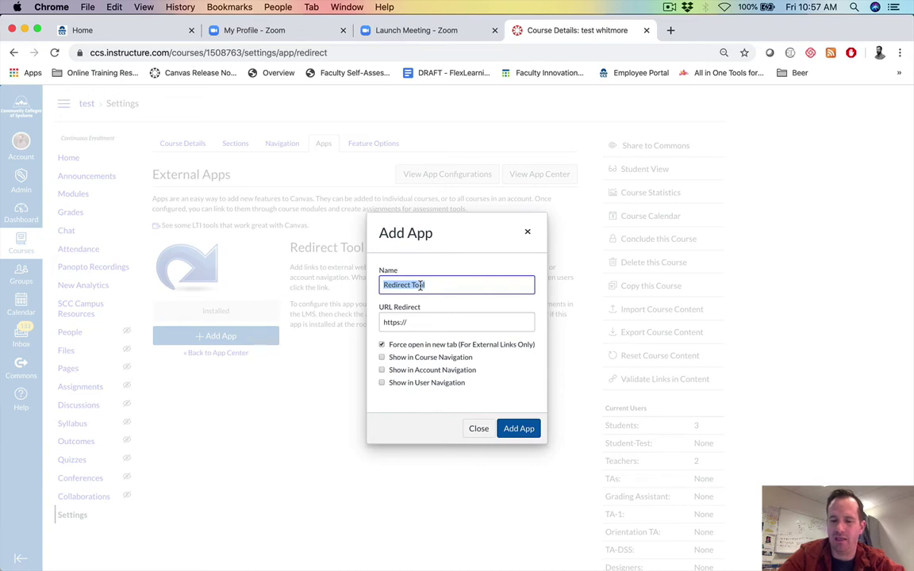
text(Live)
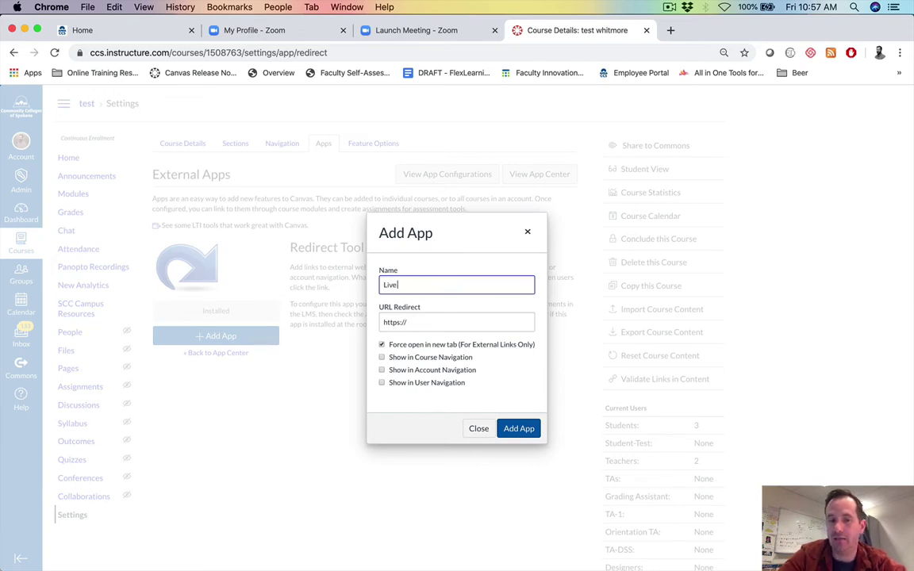
text( Clas)
key(BackSpace)
key(BackSpace)
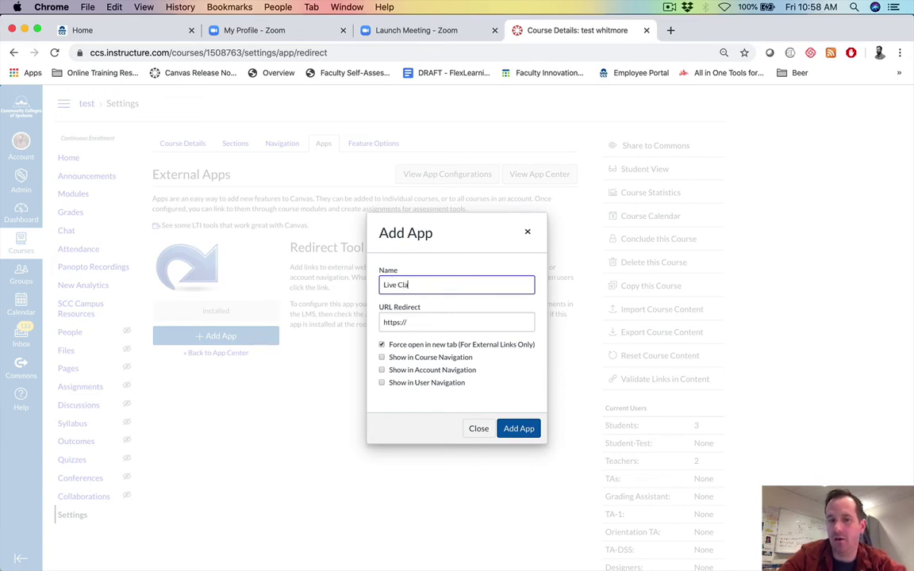
key(BackSpace)
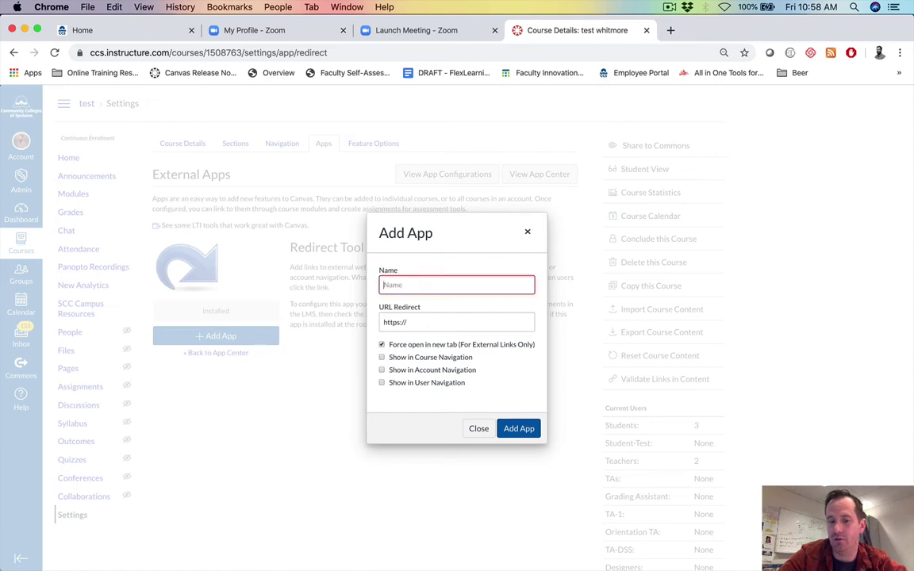
text(Office Hours (M-F 9:30)
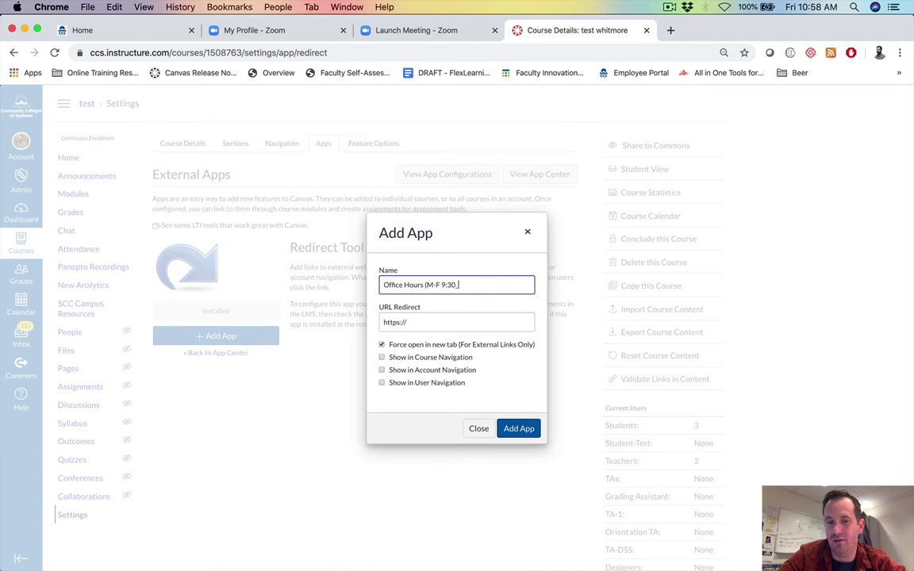
click(401, 322)
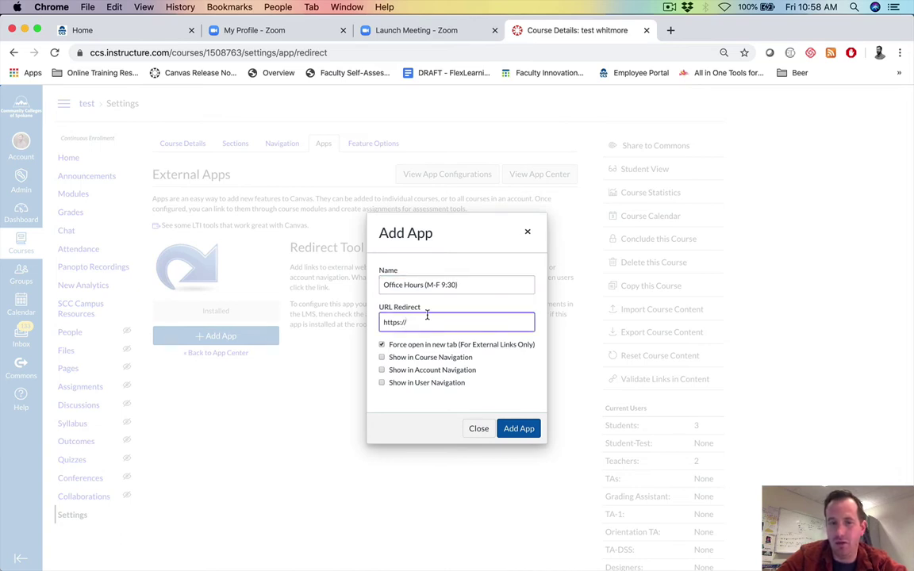
Copy the personal meeting link from the Zoom profile tab and return to Canvas.
click(305, 30)
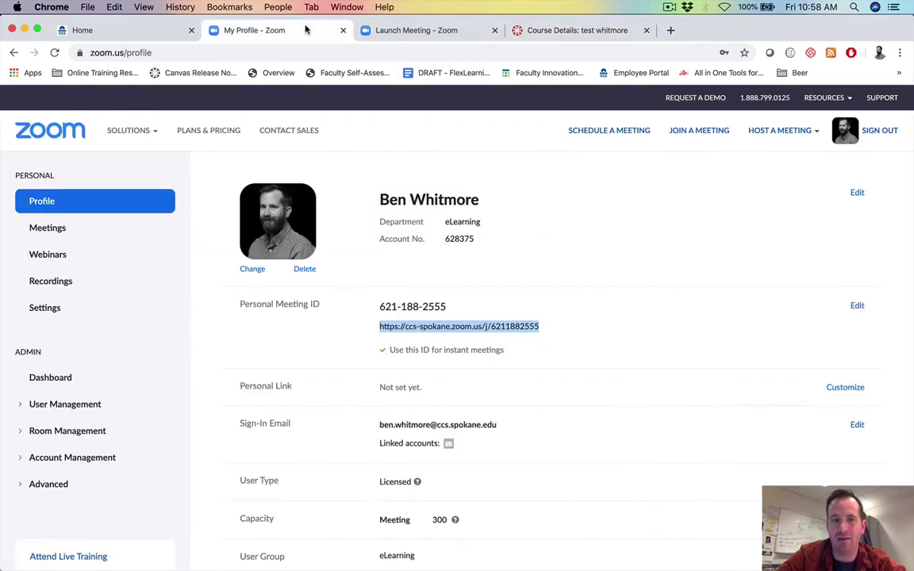
click(401, 332)
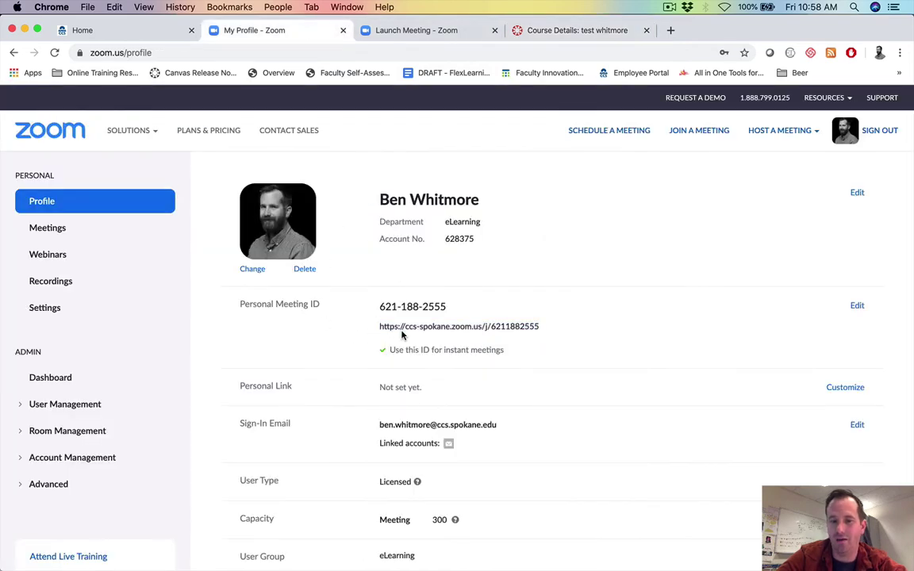
triple_click(417, 325)
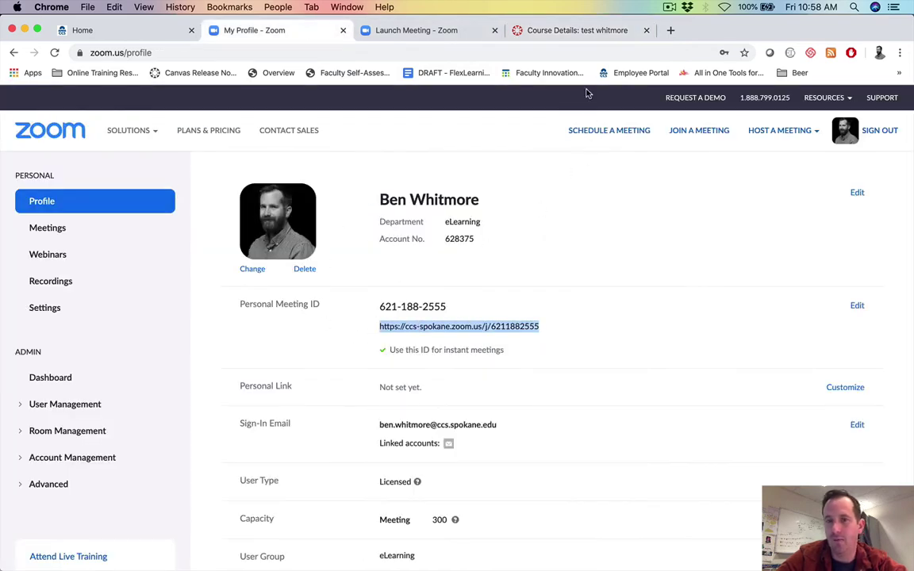
click(571, 30)
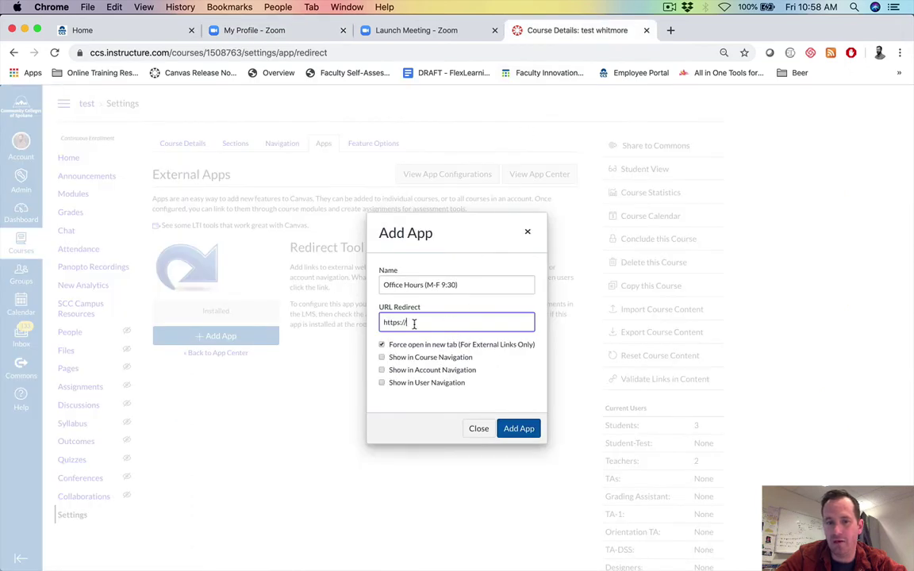
drag(412, 322, 357, 322)
key(BackSpace)
key(super+v)
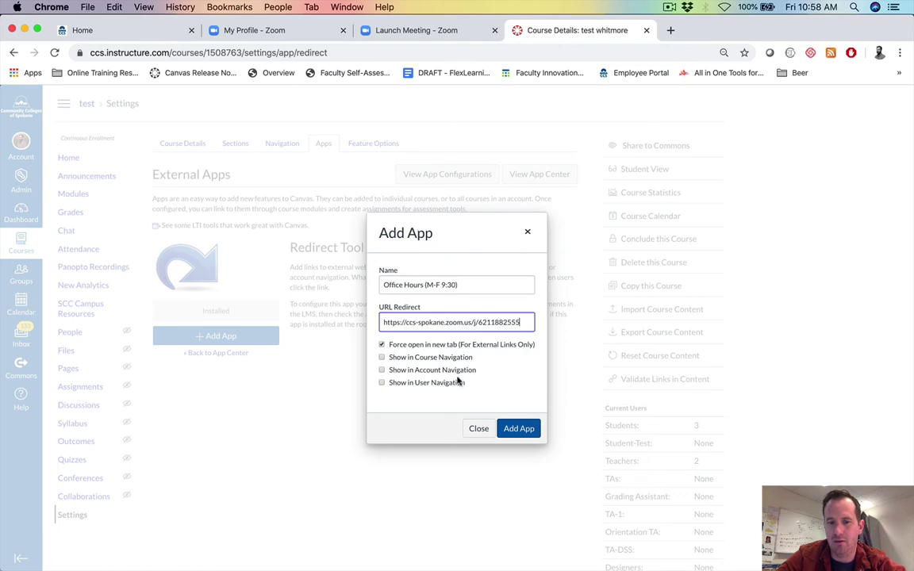
click(383, 359)
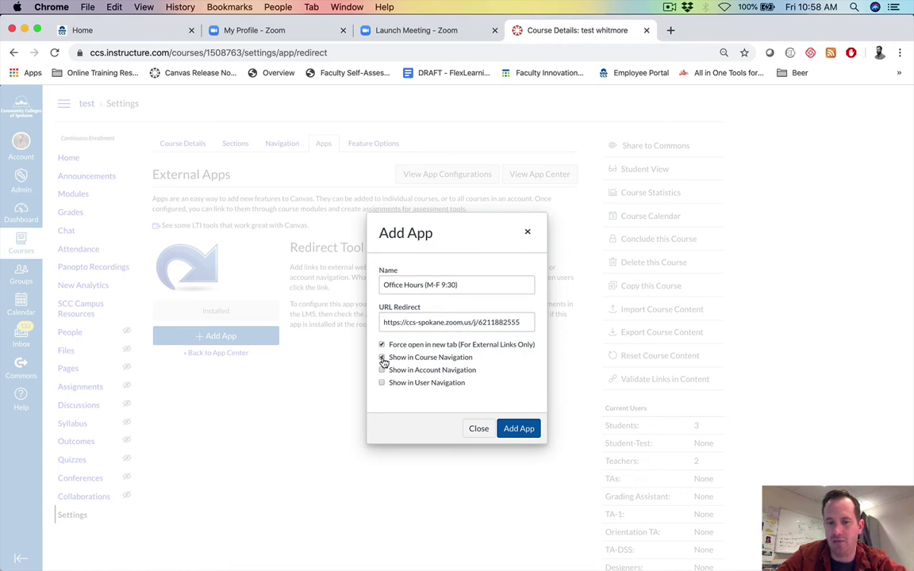
click(520, 429)
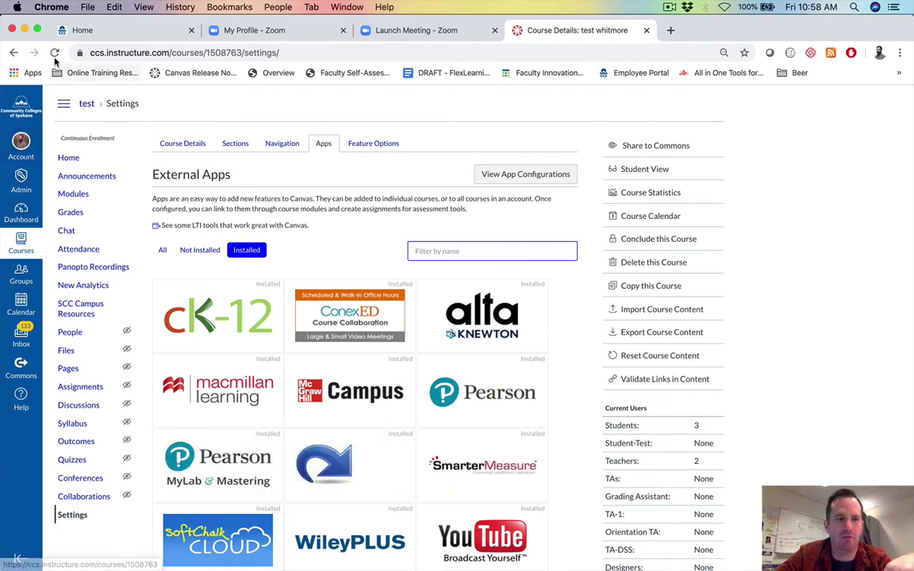
Reload course settings and open the new 'Office Hours (M-F 9:30)' item in the course navigation.
click(54, 52)
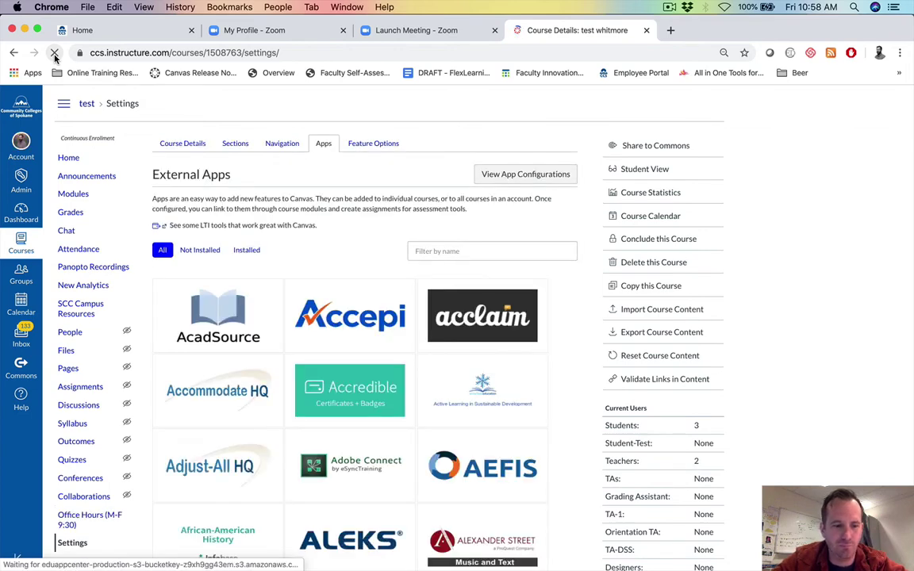
scroll(71, 198, down, 5)
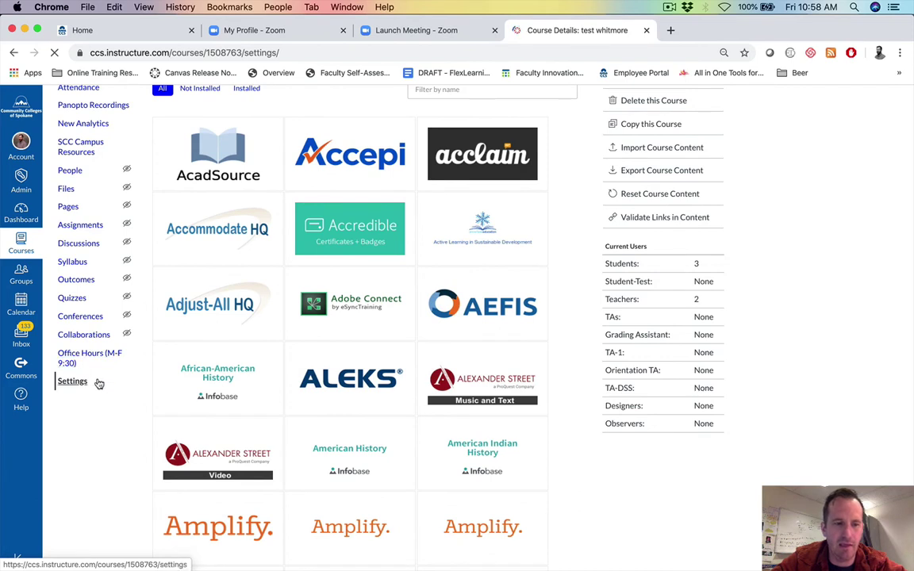
click(84, 358)
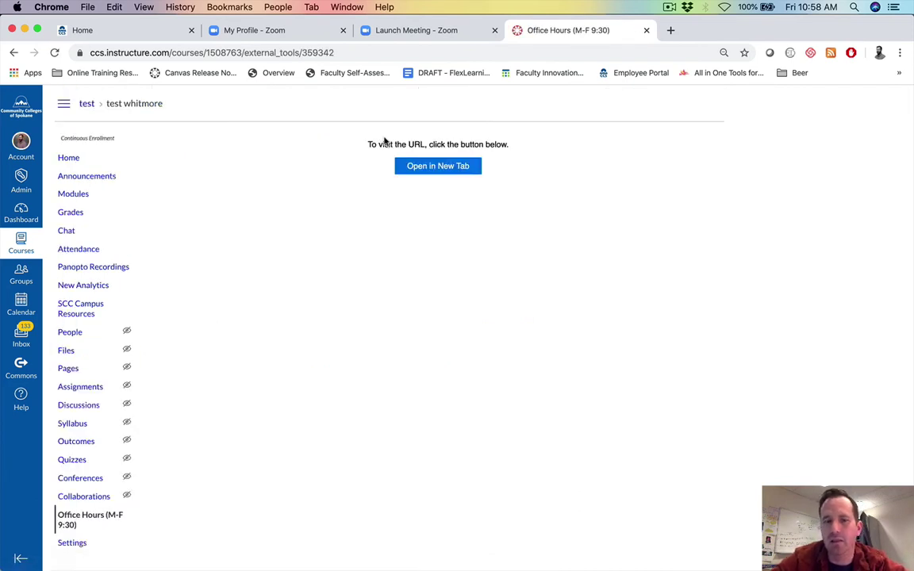
Test the Office Hours link by launching the Zoom personal meeting, then end it for all.
click(419, 168)
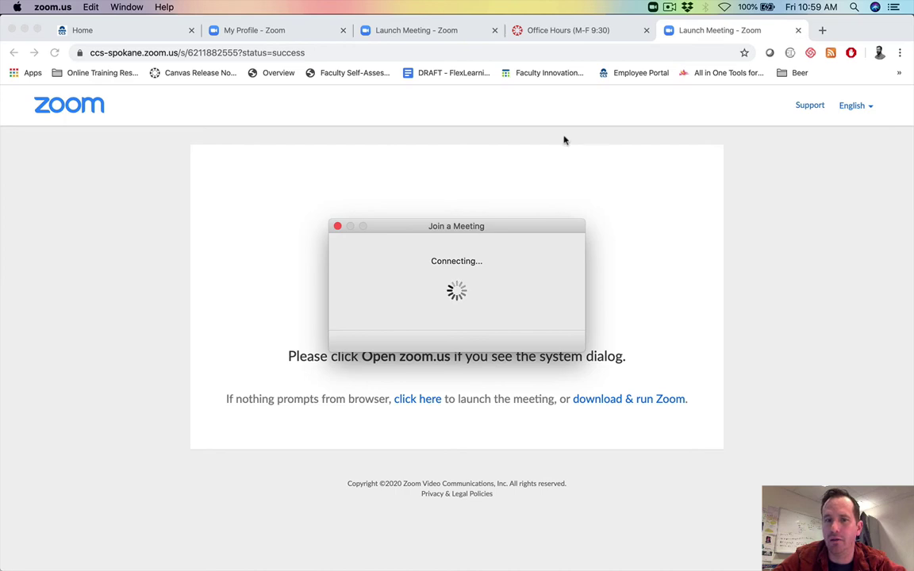
key(super+w)
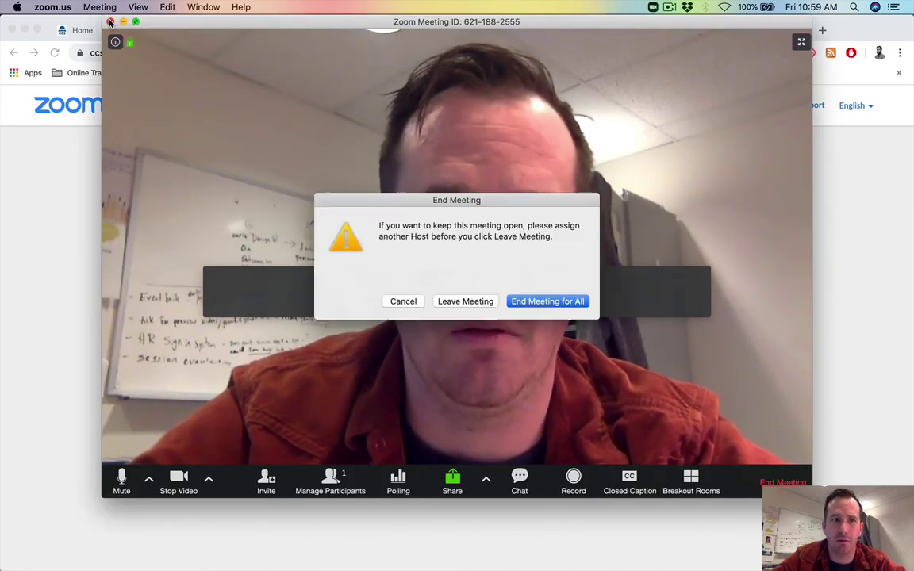
click(540, 303)
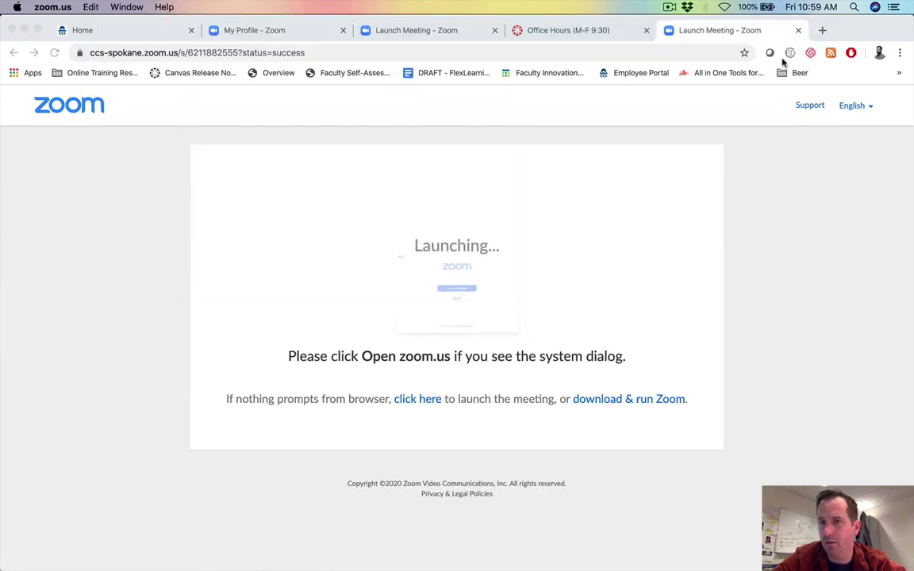
click(798, 32)
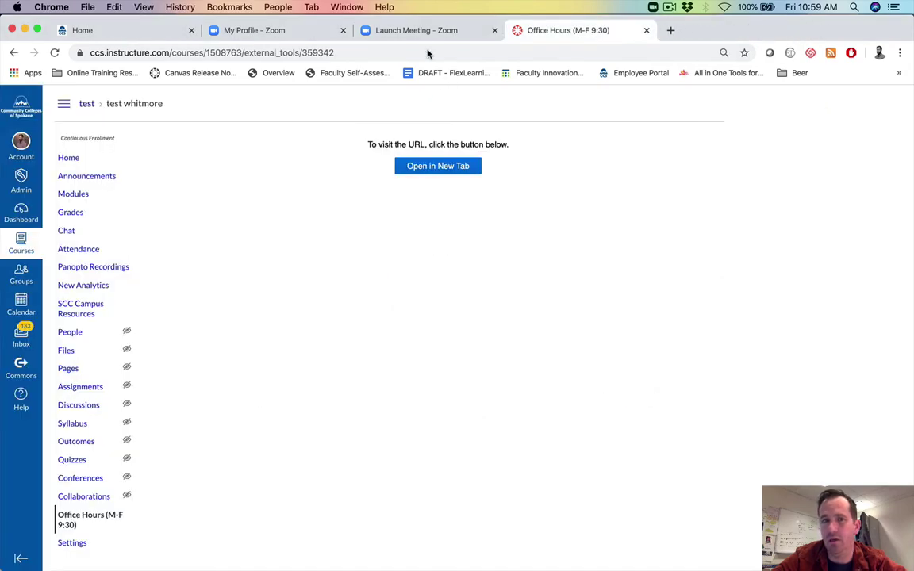
click(412, 30)
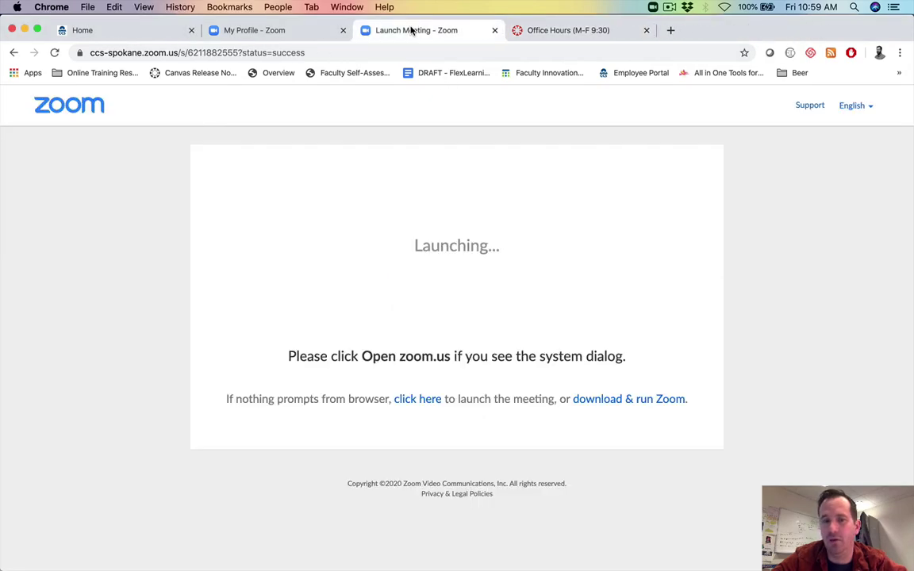
Return to the Zoom My Profile page showing the Personal Meeting ID and its link.
click(295, 32)
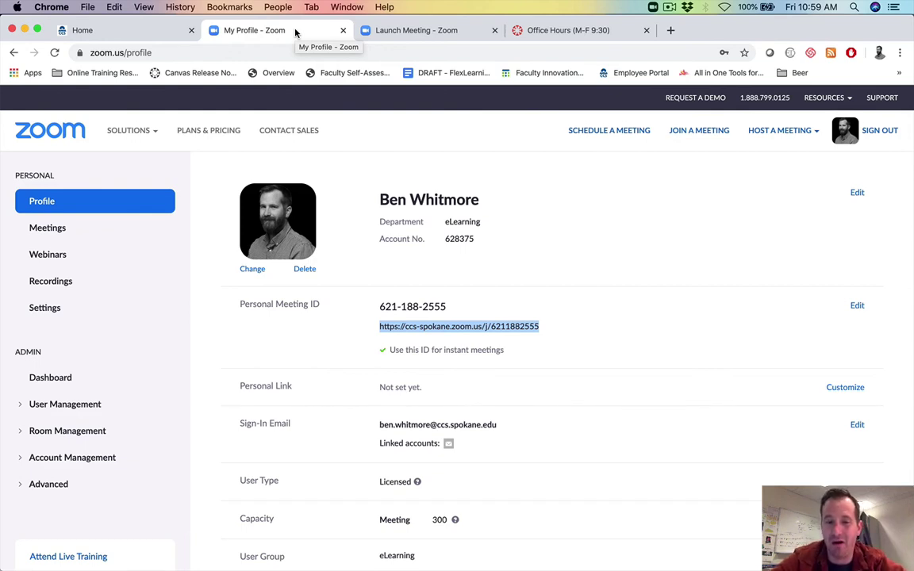
click(453, 329)
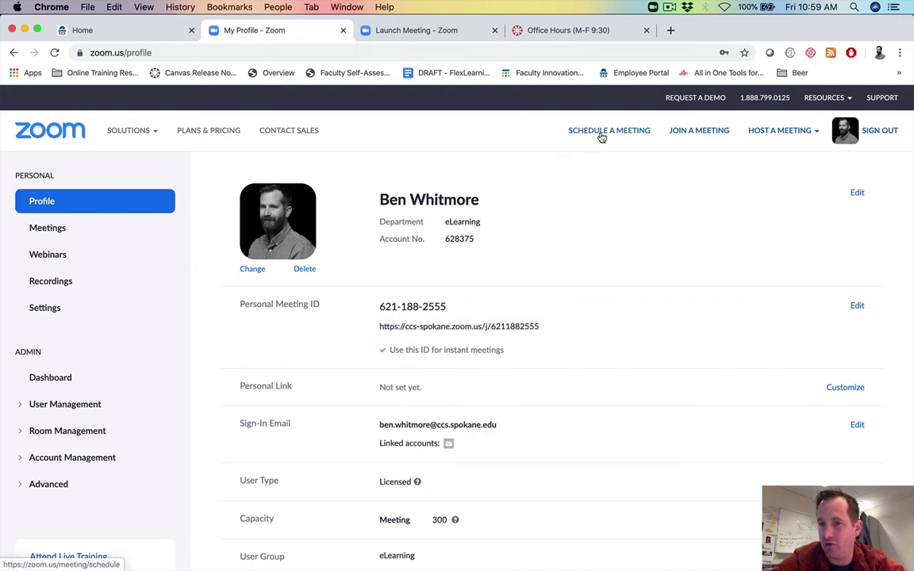